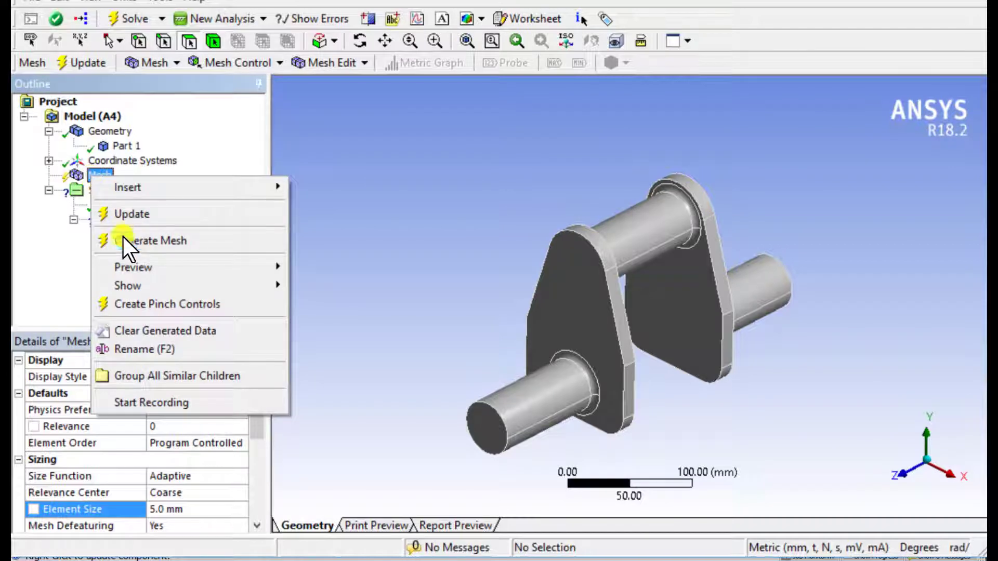
# Step: Generate the mesh for the crankshaft part and inspect it from another angle
pyautogui.click(125, 239)
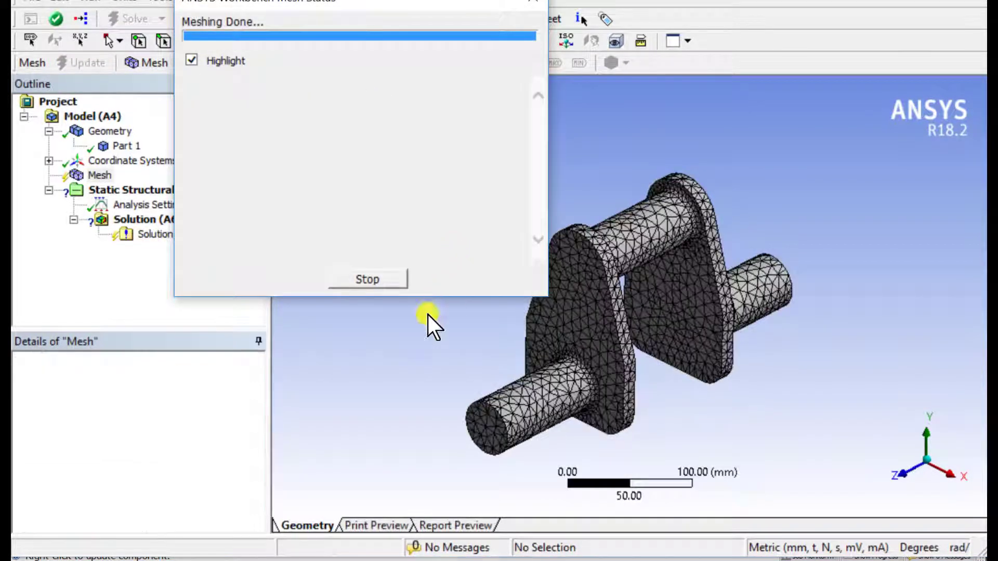
pyautogui.scroll(-1, 569, 371)
pyautogui.moveTo(569, 371); pyautogui.dragTo(526, 298, button='middle')
pyautogui.scroll(1, 702, 377)
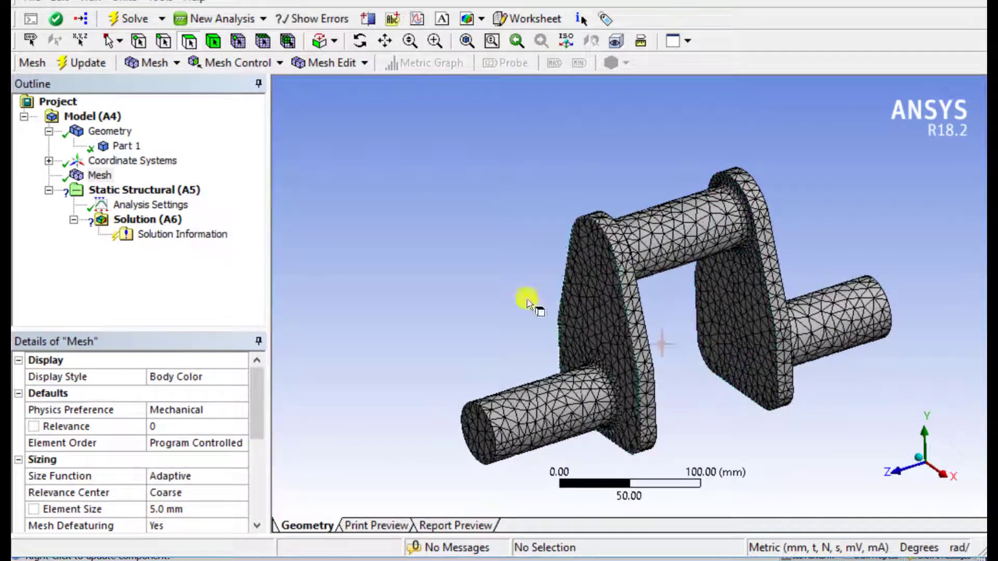
# Step: Add a fixed support to the static structural analysis on the two flat end faces of the crankshaft's outer journals
pyautogui.click(123, 191)
pyautogui.click(267, 66)
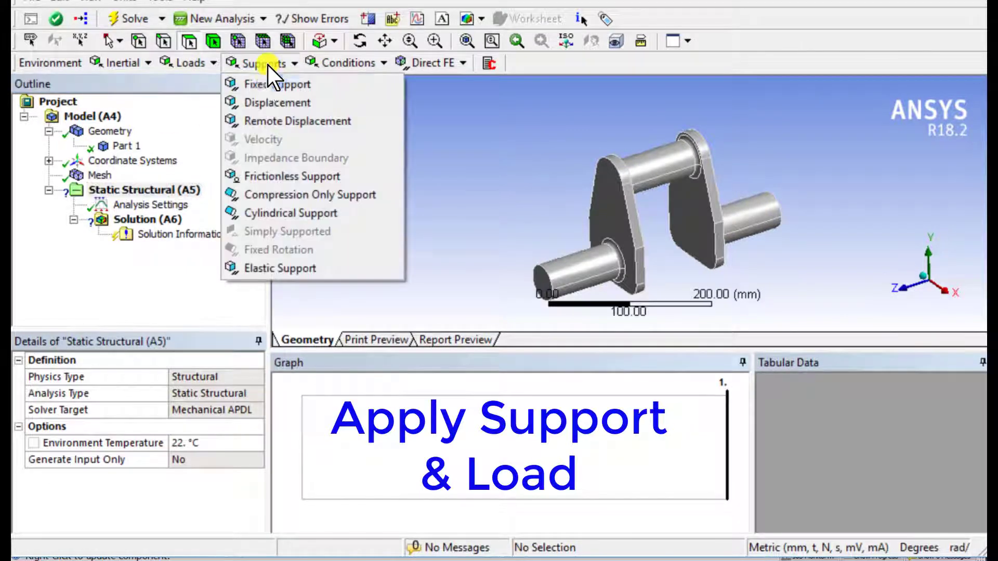
pyautogui.click(263, 85)
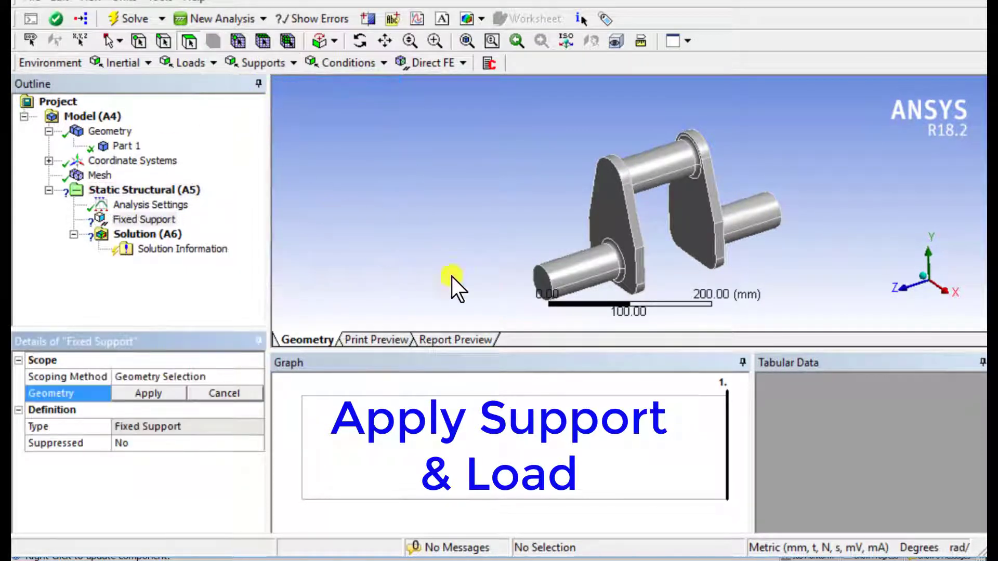
pyautogui.click(543, 284)
pyautogui.moveTo(526, 278); pyautogui.dragTo(452, 276, button='middle')
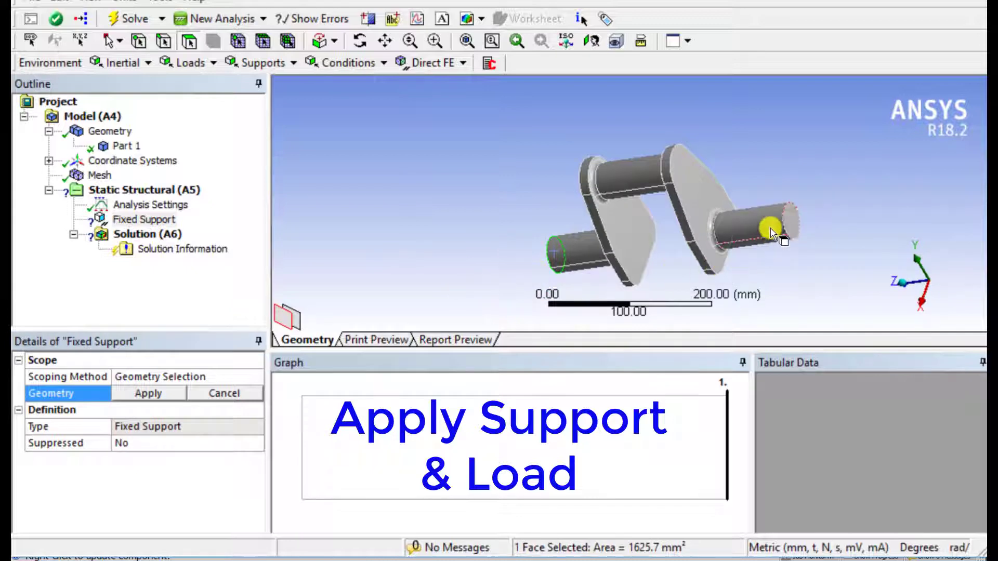
pyautogui.keyDown('ctrl'); pyautogui.click(788, 224); pyautogui.keyUp('ctrl')
pyautogui.click(152, 393)
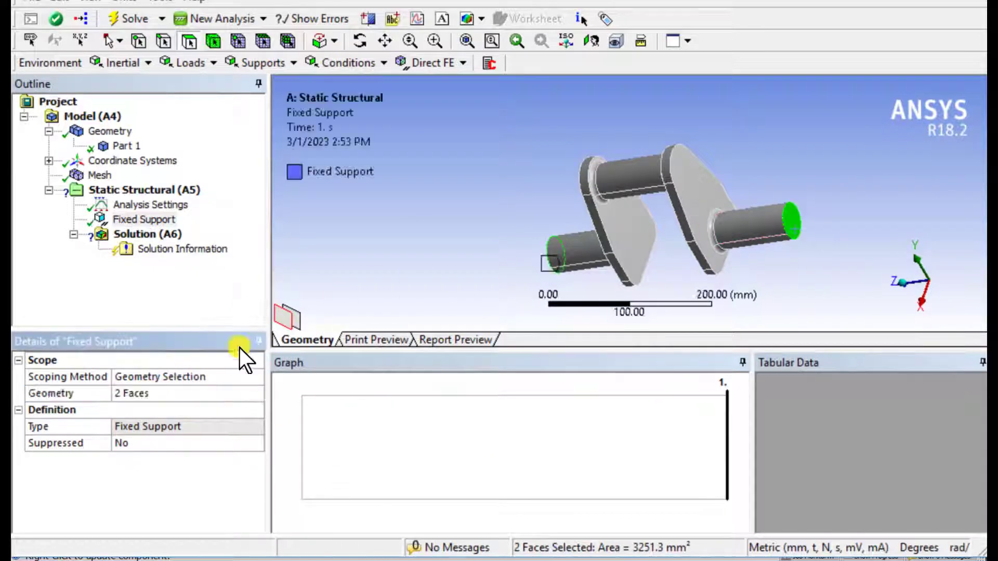
pyautogui.moveTo(468, 234)
pyautogui.mouseDown(button='middle')
pyautogui.moveTo(552, 199)
pyautogui.moveTo(525, 231)
pyautogui.moveTo(512, 223)
pyautogui.mouseUp(button='middle')
# Step: Switch the unit system to U.S. Customary (in, lbm, lbf, °F, s, V, A)
pyautogui.click(169, 190)
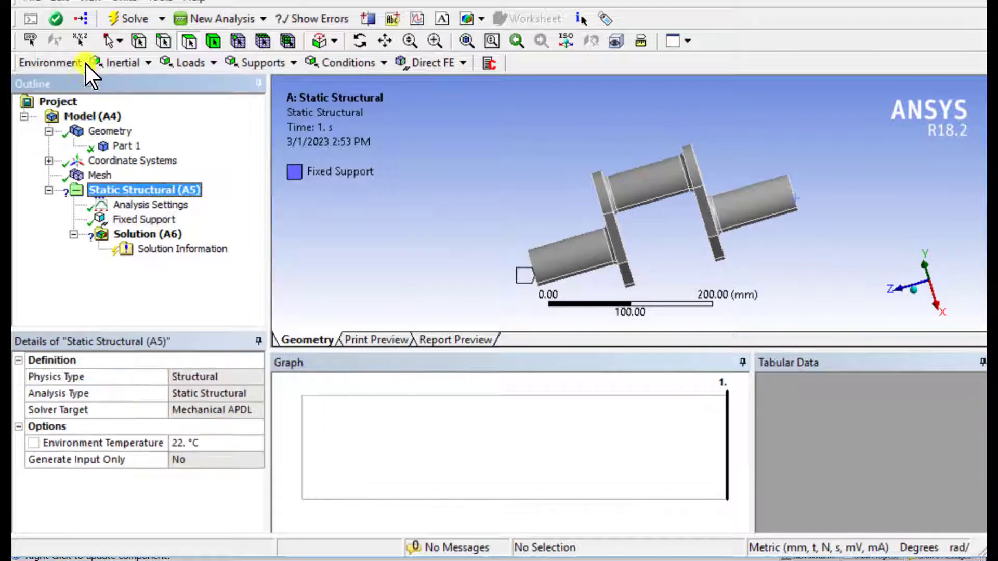
pyautogui.click(122, 2)
pyautogui.click(183, 148)
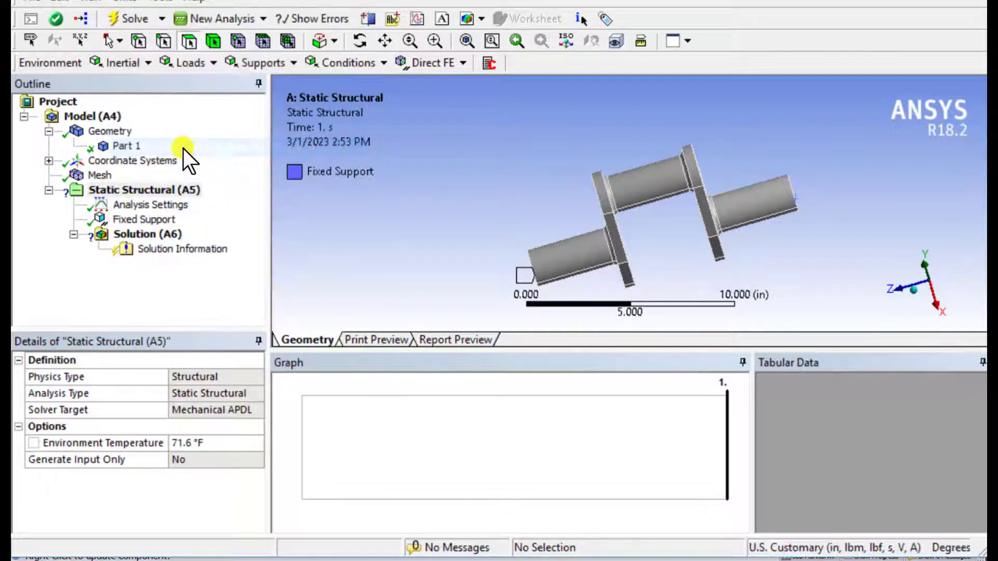
# Step: Add a pressure load to the static structural analysis on the two cylindrical faces of the central crankpin
pyautogui.click(123, 193)
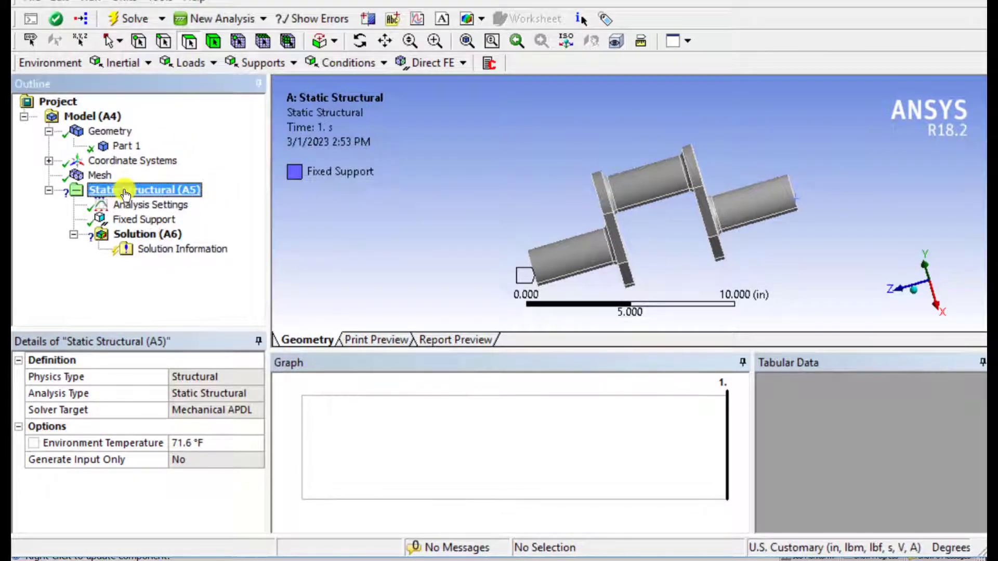
pyautogui.click(205, 65)
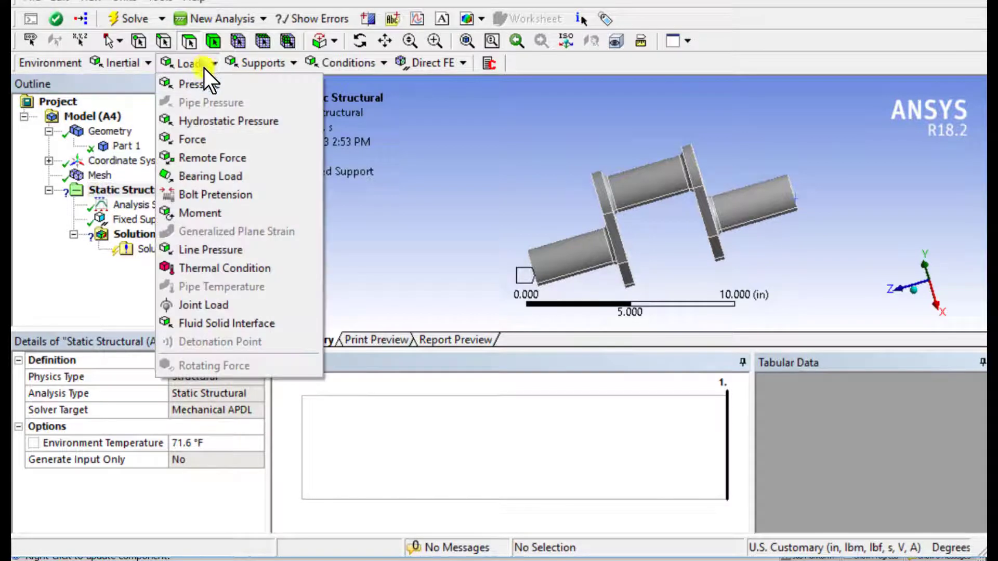
pyautogui.click(203, 83)
pyautogui.moveTo(397, 178); pyautogui.dragTo(515, 153, button='middle')
pyautogui.click(642, 172)
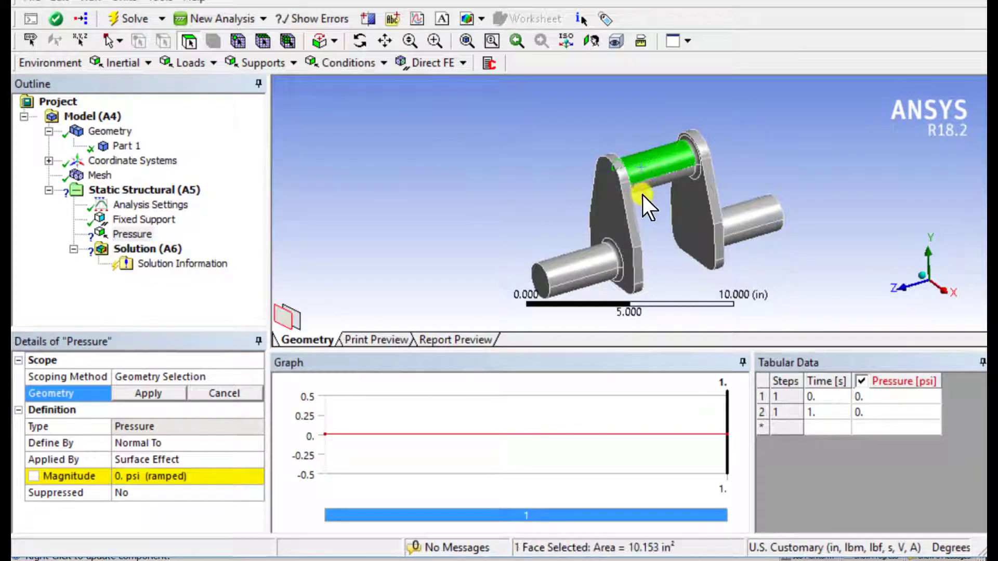
pyautogui.keyDown('ctrl'); pyautogui.click(644, 194); pyautogui.keyUp('ctrl')
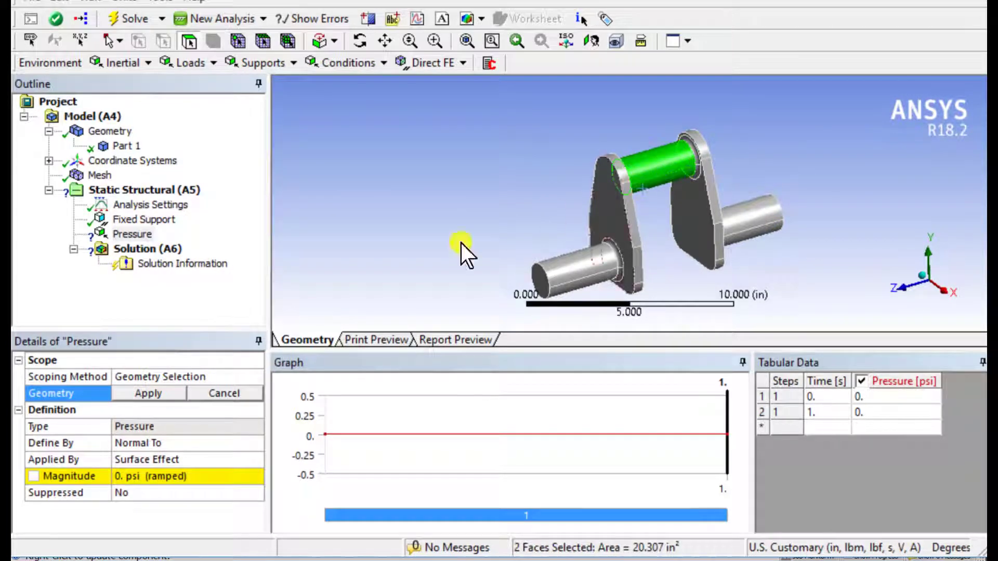
pyautogui.click(142, 393)
# Step: Define the pressure by components and set its Y component to 300 psi
pyautogui.click(186, 444)
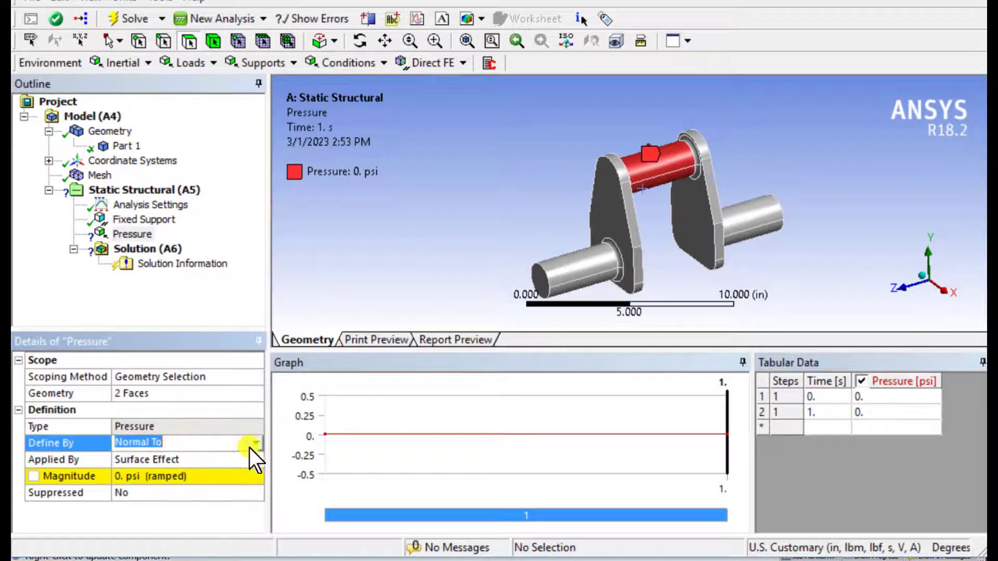
pyautogui.click(256, 443)
pyautogui.click(155, 460)
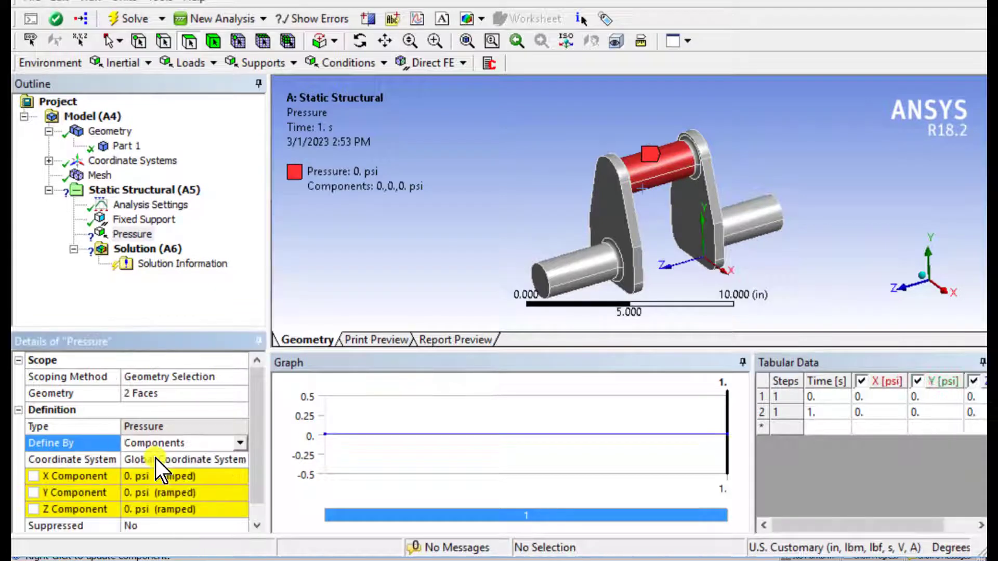
pyautogui.click(142, 497)
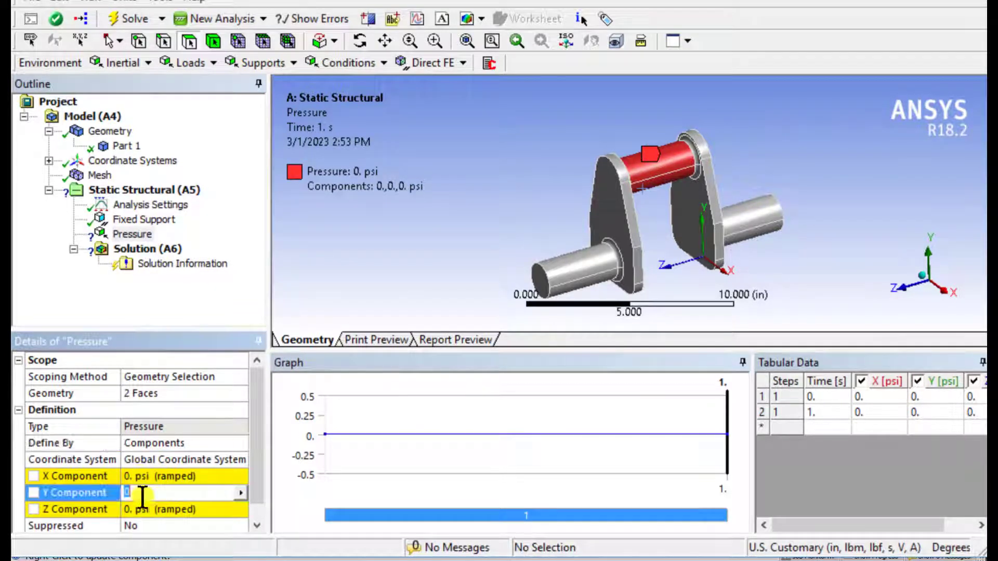
pyautogui.write('300')
pyautogui.press('Return')
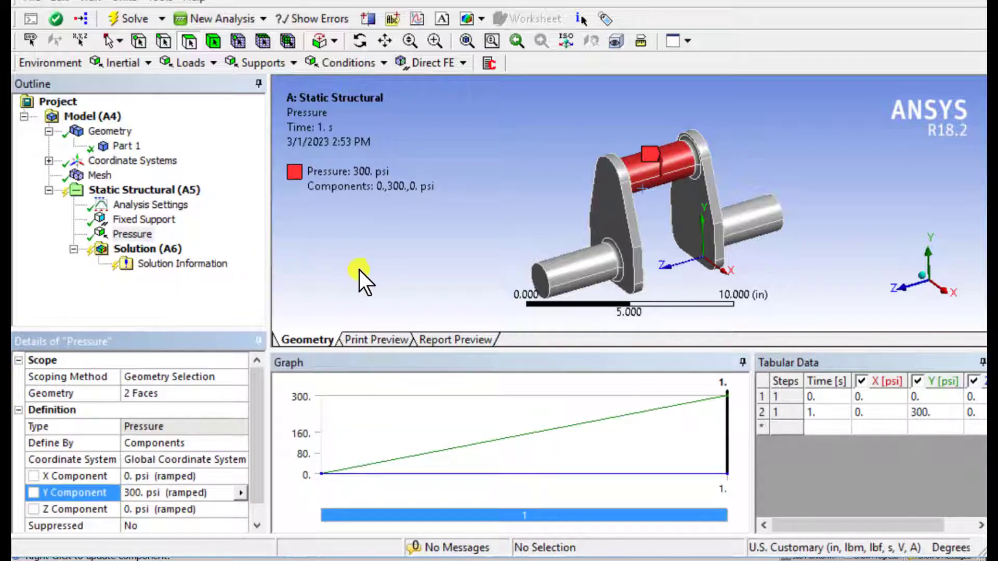
pyautogui.moveTo(356, 278); pyautogui.dragTo(389, 262, button='middle')
# Step: Add an Equivalent (von-Mises) stress result for all bodies and solve the analysis
pyautogui.click(167, 250)
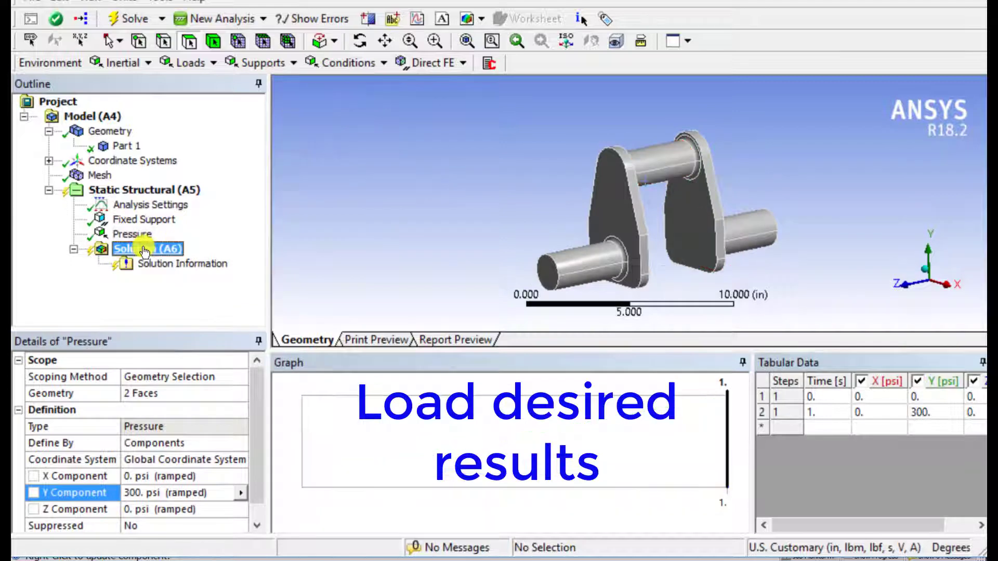
pyautogui.click(260, 63)
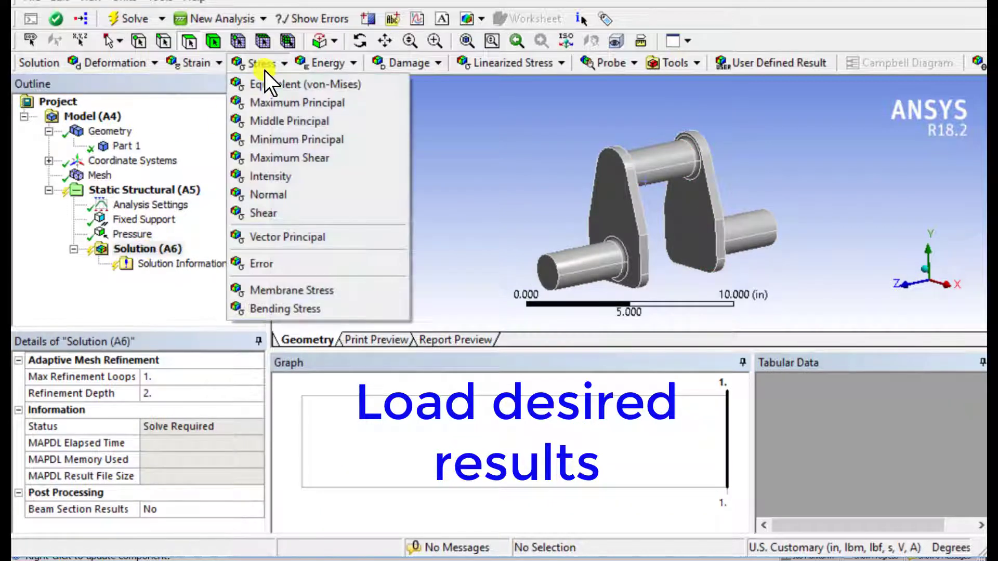
pyautogui.click(273, 86)
pyautogui.moveTo(406, 201)
pyautogui.mouseDown(button='middle')
pyautogui.moveTo(420, 214)
pyautogui.moveTo(410, 195)
pyautogui.mouseUp(button='middle')
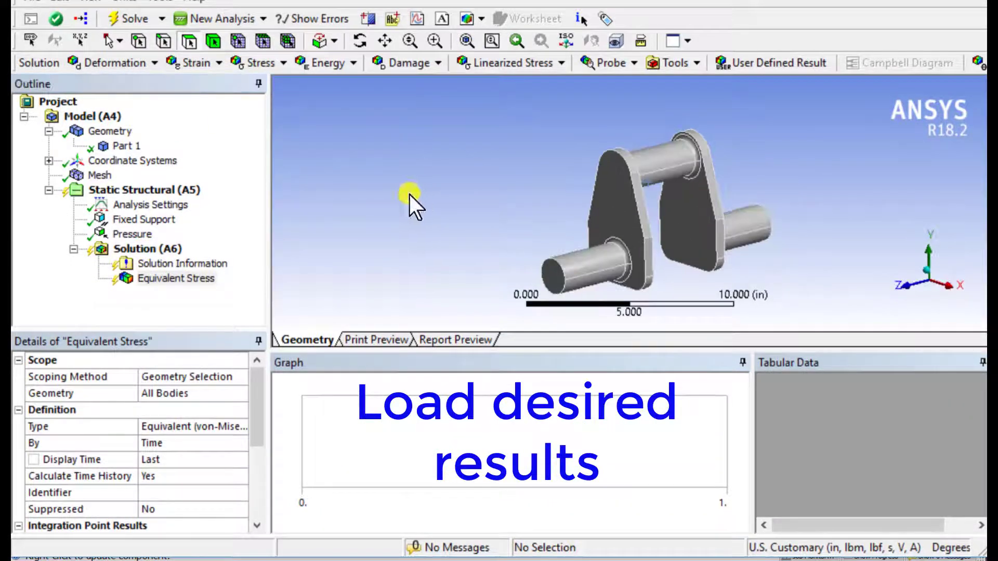
pyautogui.click(128, 19)
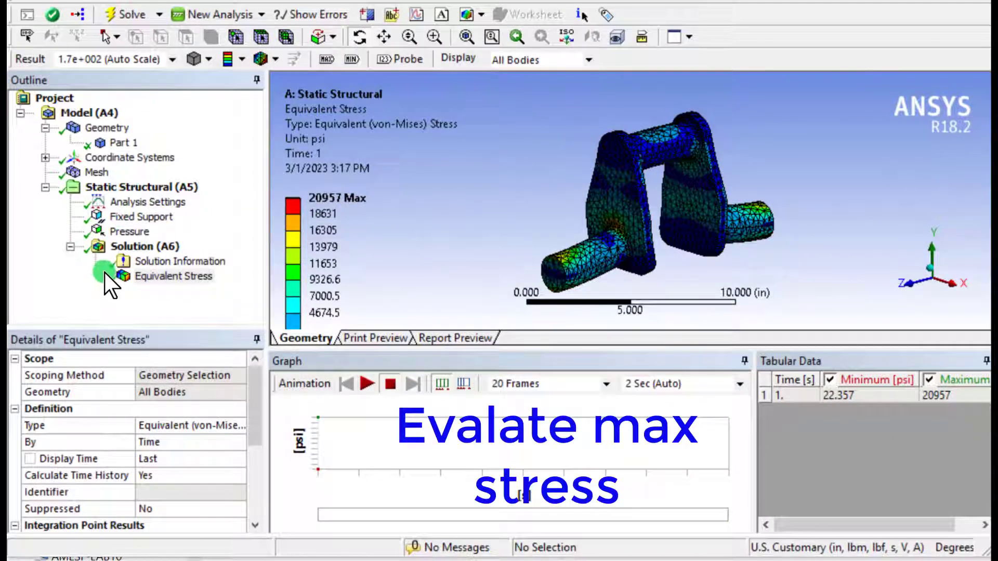
# Step: Display the equivalent stress result in Metric (mm, t, N, s, mV, mA) units
pyautogui.click(148, 277)
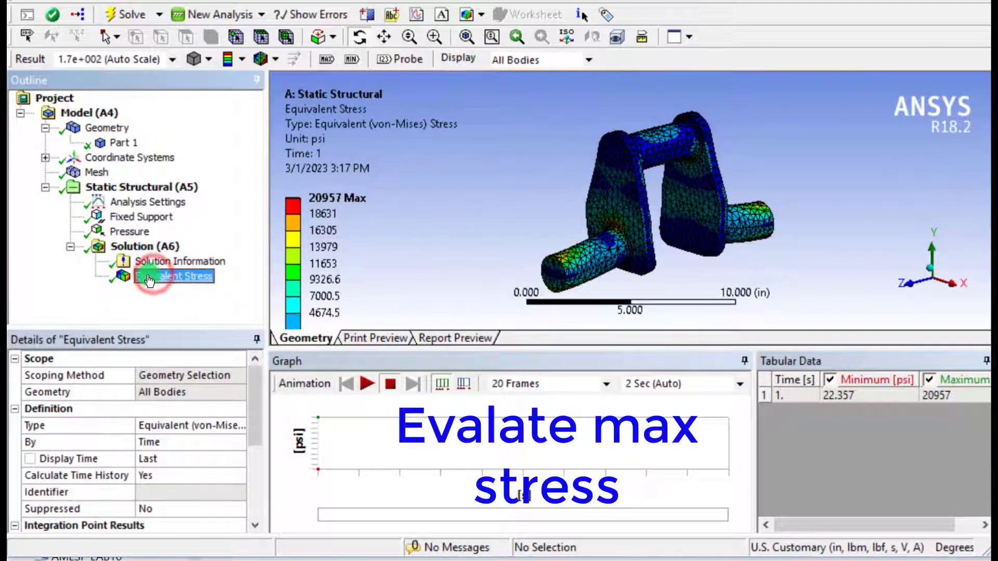
pyautogui.click(95, 22)
pyautogui.click(119, 2)
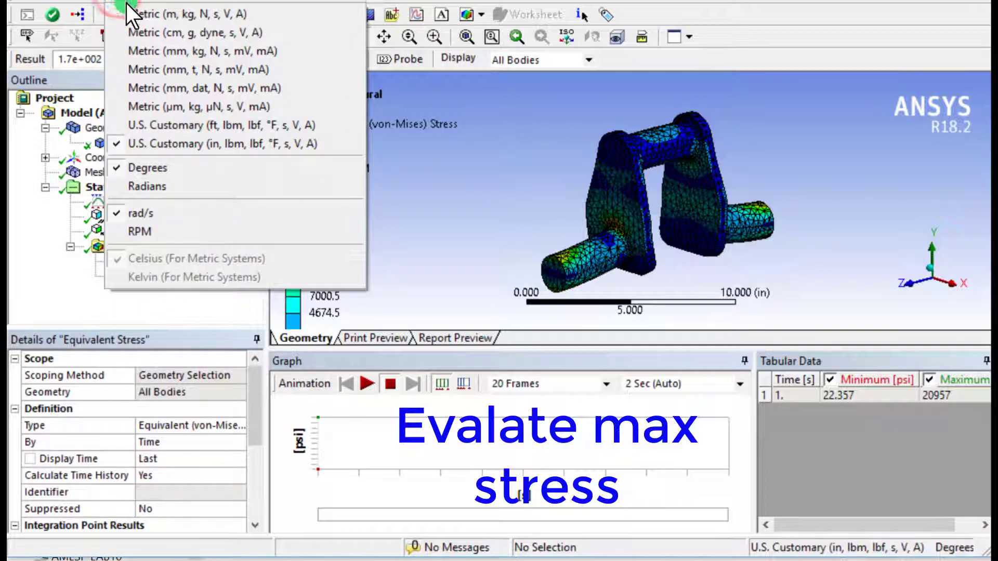
pyautogui.click(179, 65)
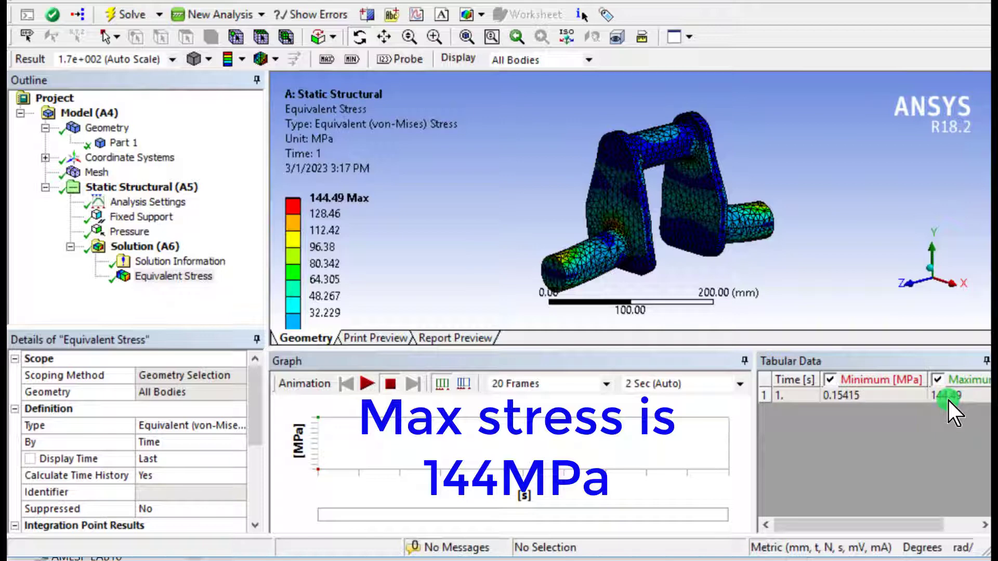
# Step: Add a Fatigue Tool to the solution and set its mean stress theory to Goodman
pyautogui.click(151, 247)
pyautogui.click(697, 61)
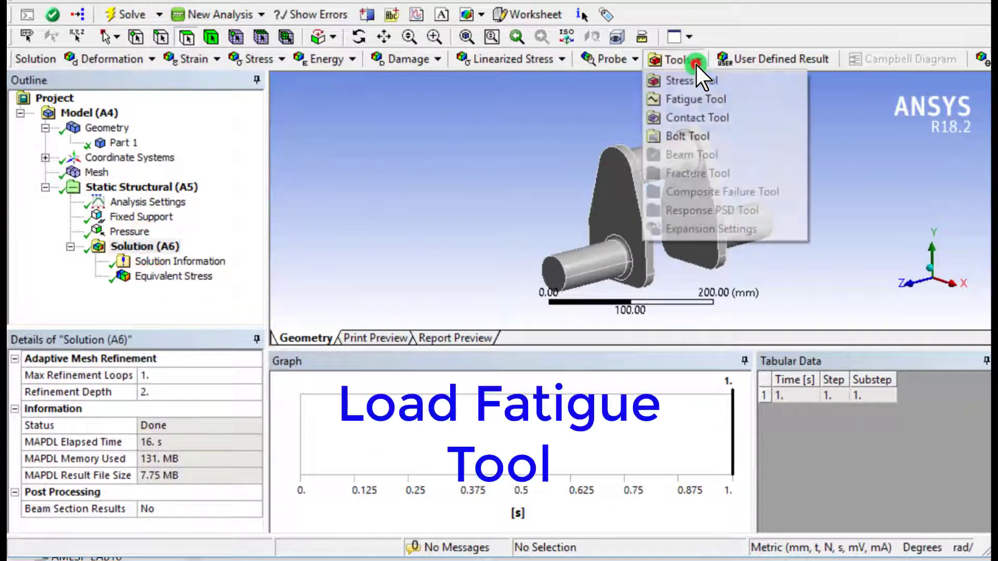
pyautogui.click(685, 97)
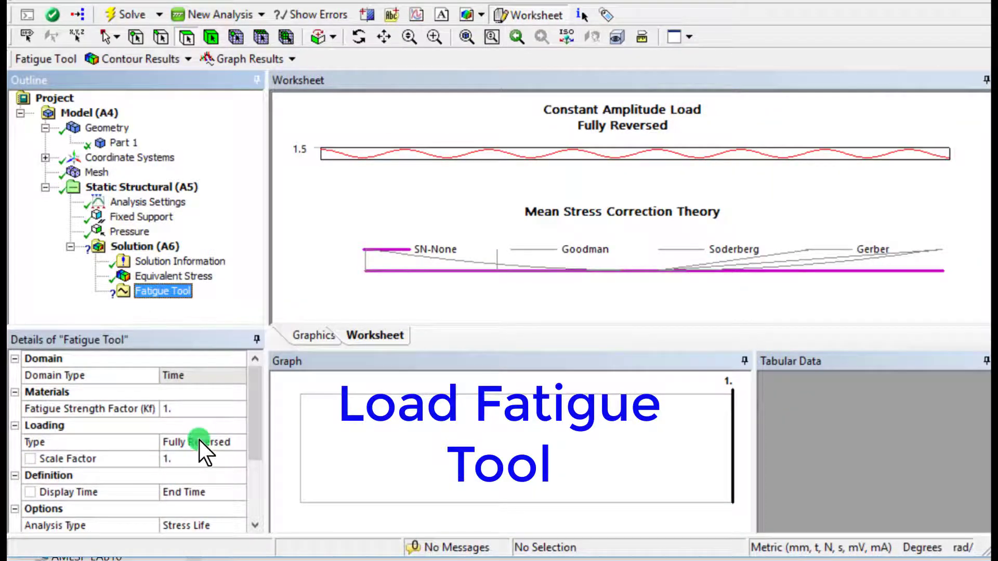
pyautogui.moveTo(255, 441); pyautogui.dragTo(262, 471)
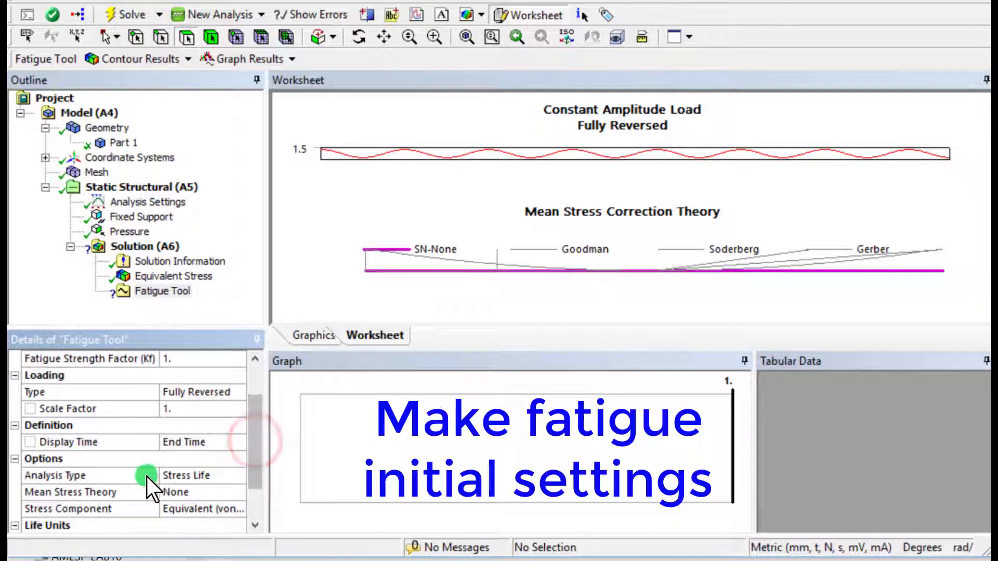
pyautogui.click(206, 492)
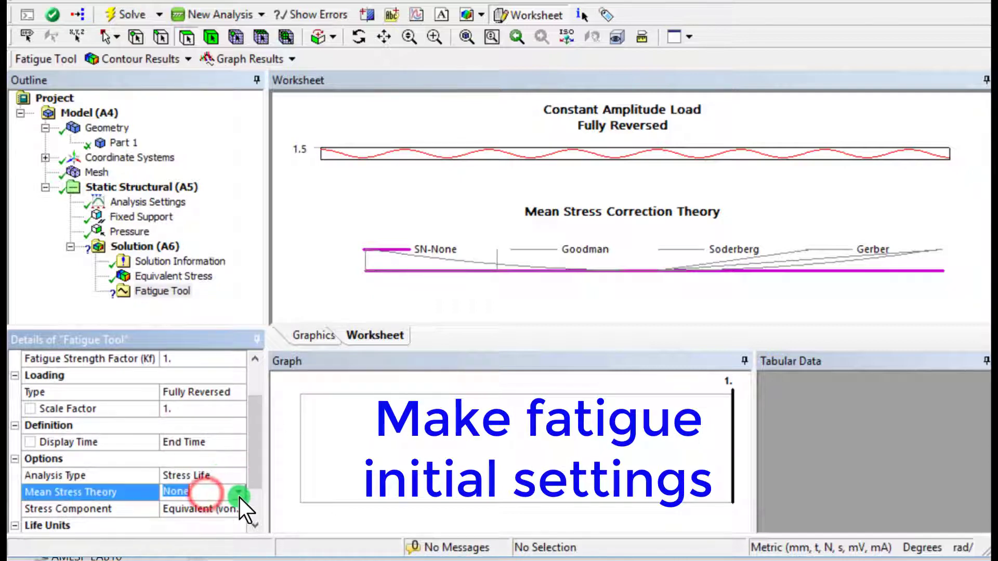
pyautogui.click(237, 493)
pyautogui.click(207, 518)
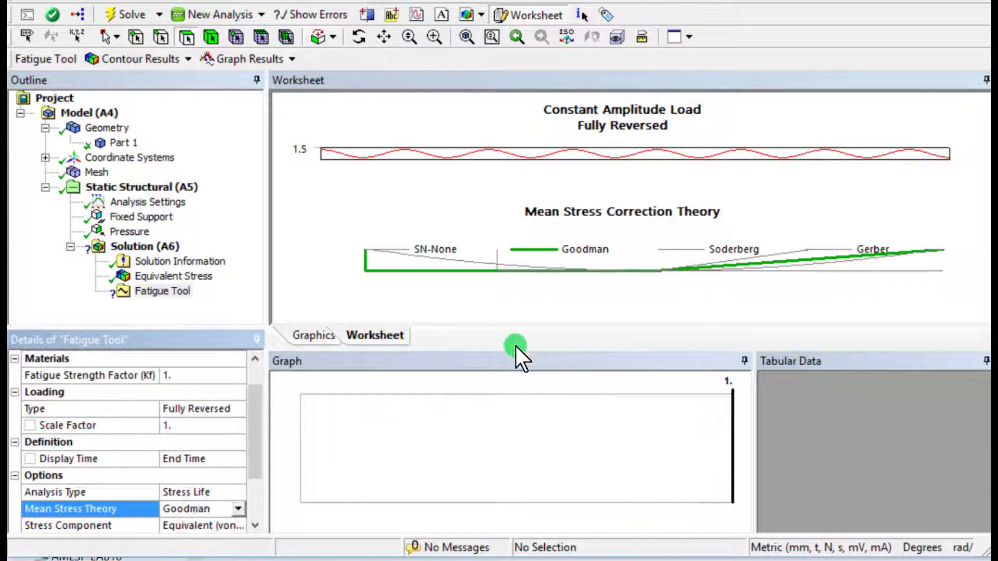
# Step: Insert Life and Safety Factor results under the Fatigue Tool
pyautogui.rightClick(139, 292)
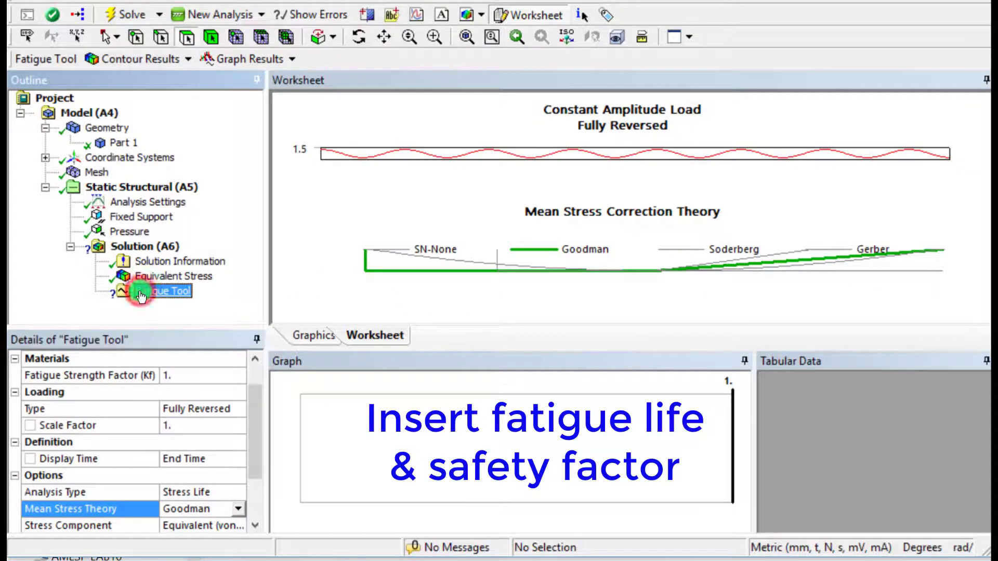
pyautogui.moveTo(175, 302)
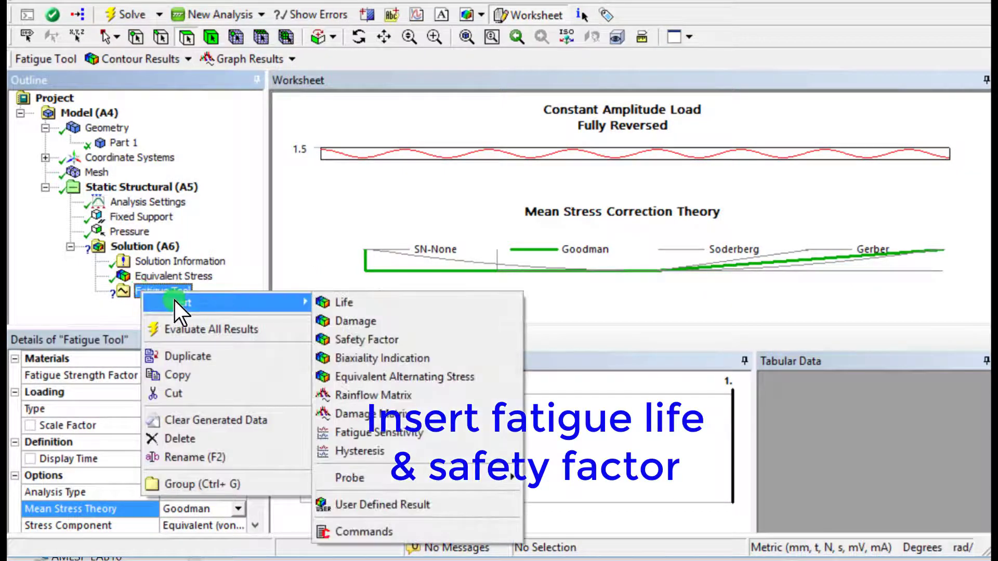
pyautogui.click(349, 302)
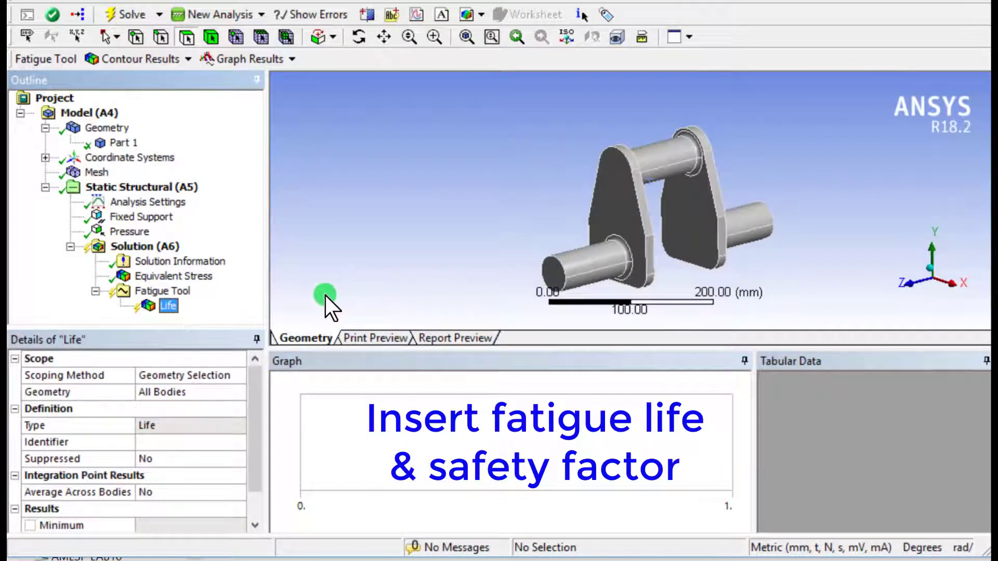
pyautogui.click(151, 292)
pyautogui.rightClick(164, 292)
pyautogui.moveTo(198, 303)
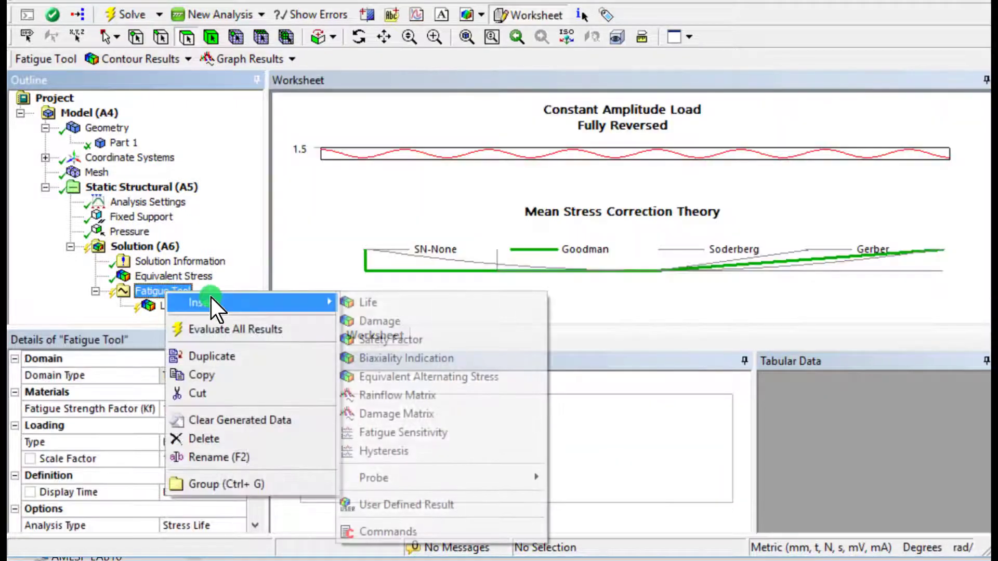
pyautogui.click(390, 339)
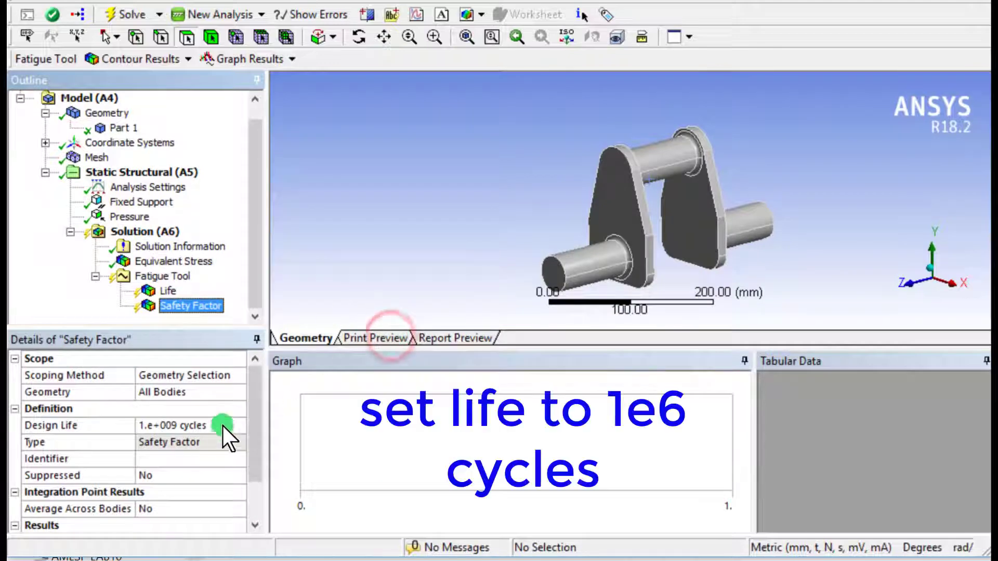
# Step: Set the safety factor's design life to 1e6 cycles and return to the Fatigue Tool
pyautogui.click(205, 425)
pyautogui.write('1')
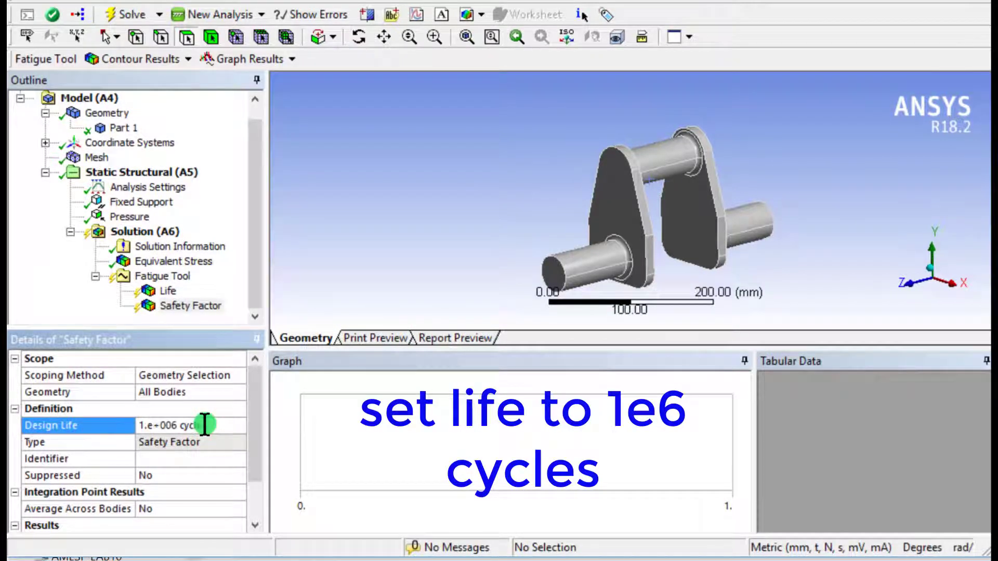
pyautogui.click(162, 276)
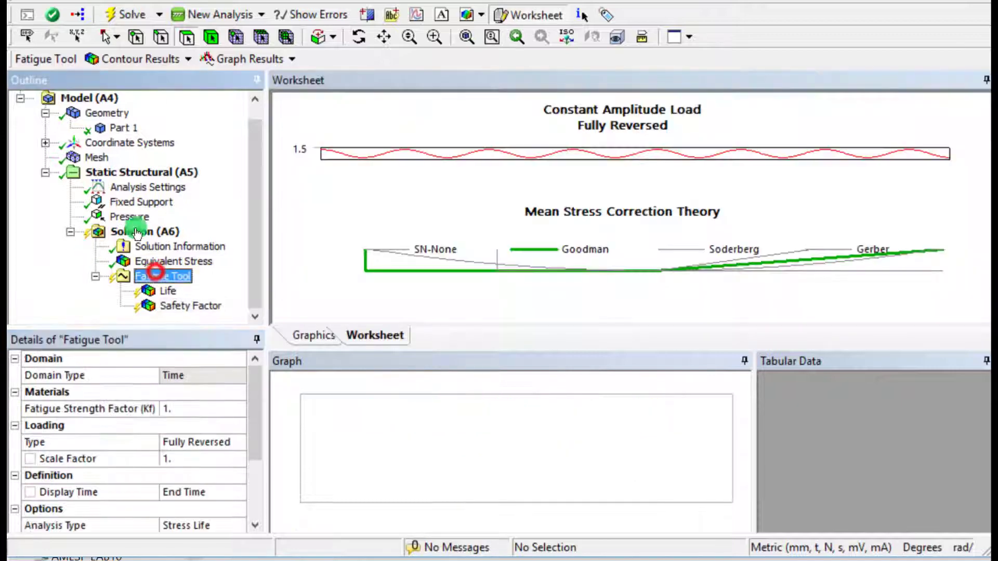
# Step: Solve the Fatigue Tool results and display the Life contour on the crankshaft in the graphics view
pyautogui.click(129, 15)
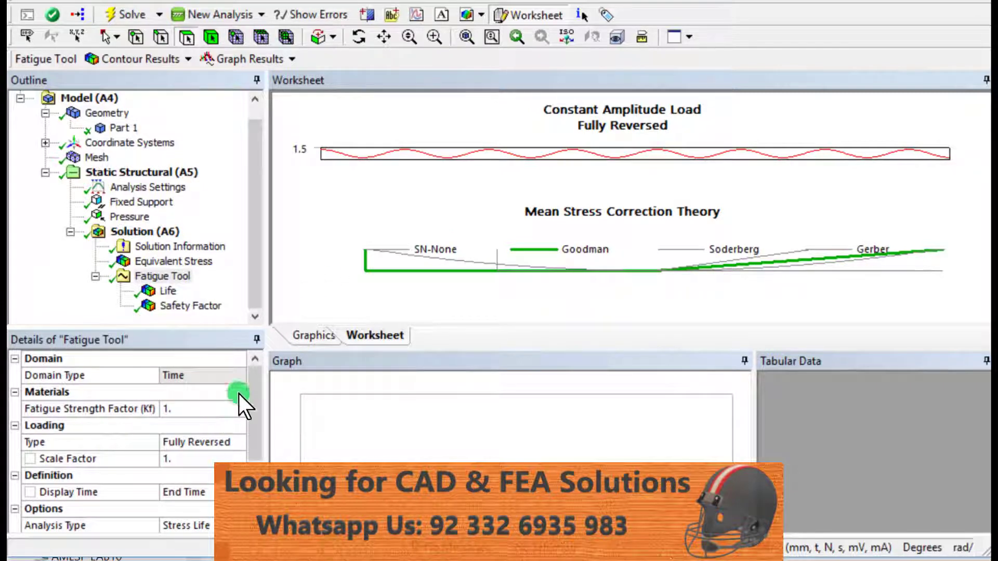
pyautogui.click(307, 336)
pyautogui.click(152, 290)
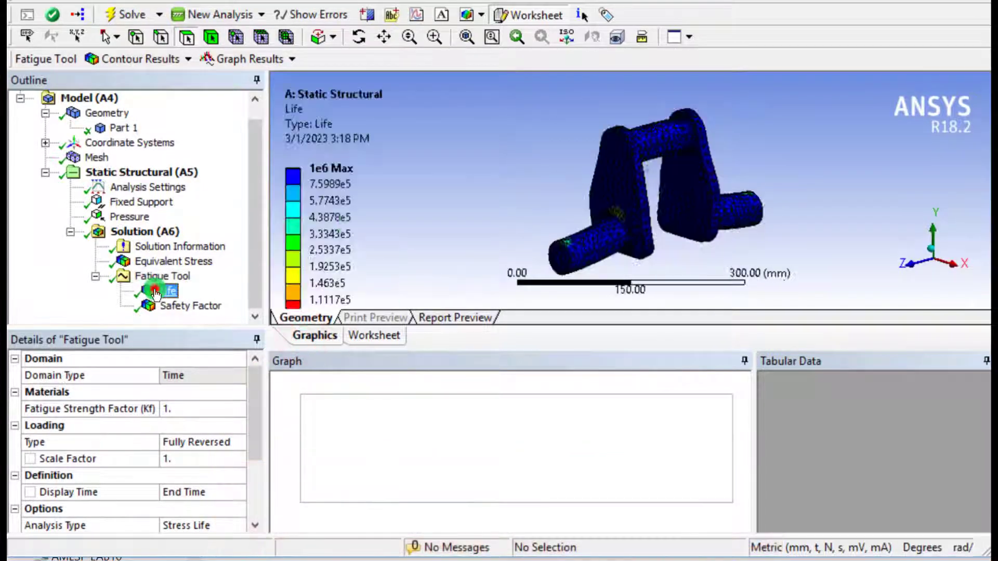
pyautogui.moveTo(483, 212)
pyautogui.mouseDown()
pyautogui.moveTo(472, 198)
pyautogui.moveTo(395, 227)
pyautogui.moveTo(421, 195)
pyautogui.moveTo(405, 225)
pyautogui.moveTo(488, 210)
pyautogui.mouseUp()
pyautogui.scroll(5, 612, 232)
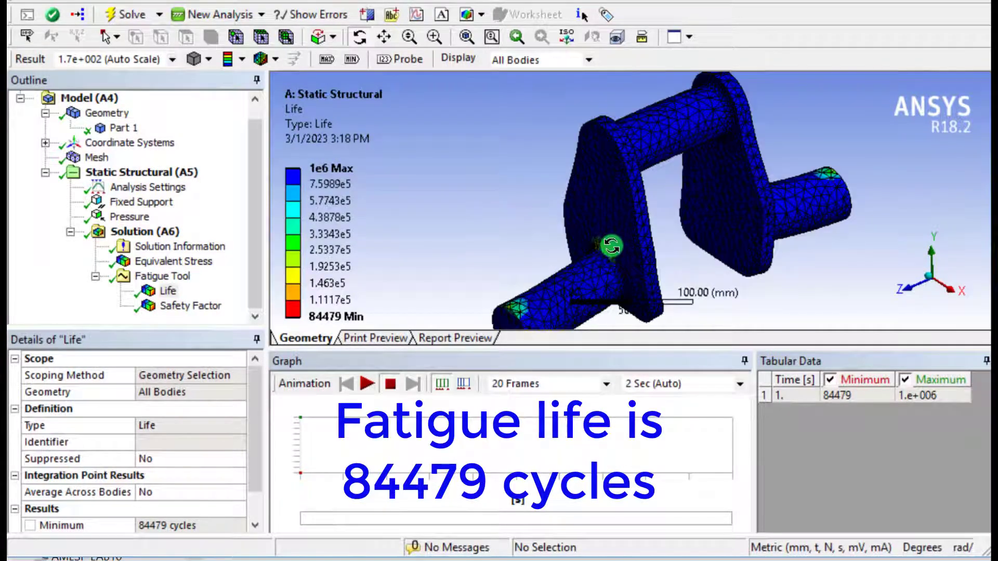
# Step: Overlay the undeformed model on the Life contour in place of the element edges
pyautogui.click(269, 58)
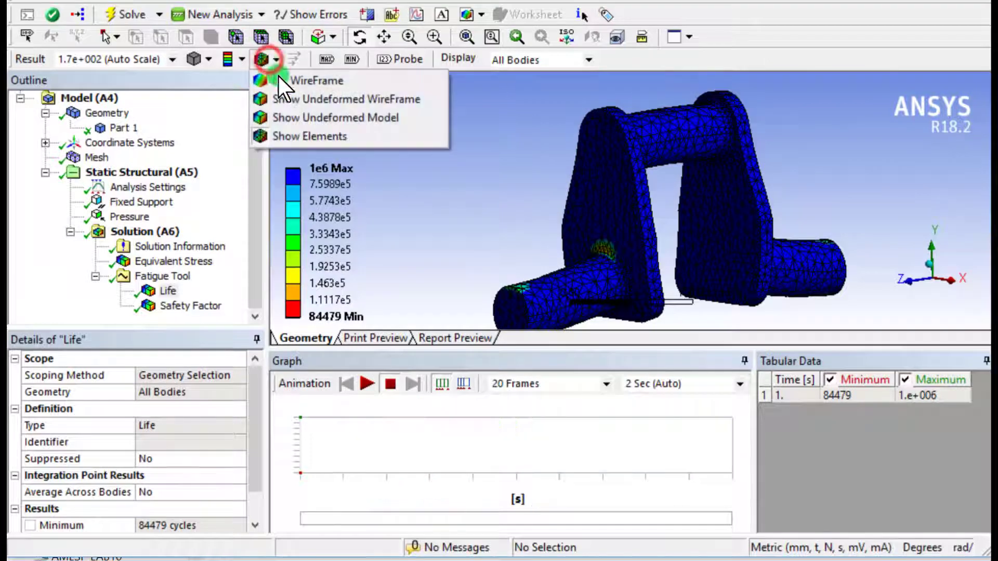
pyautogui.click(304, 116)
pyautogui.moveTo(494, 208); pyautogui.dragTo(533, 210)
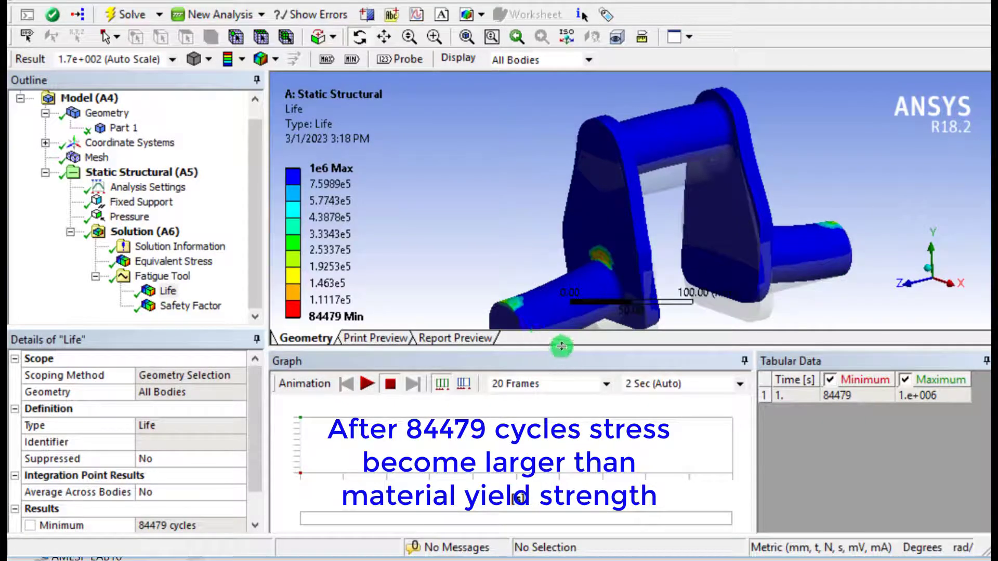
# Step: Enlarge the graphics area slightly and play the animation of the Life result
pyautogui.moveTo(560, 349); pyautogui.dragTo(558, 373)
pyautogui.moveTo(520, 263); pyautogui.dragTo(598, 291)
pyautogui.click(367, 408)
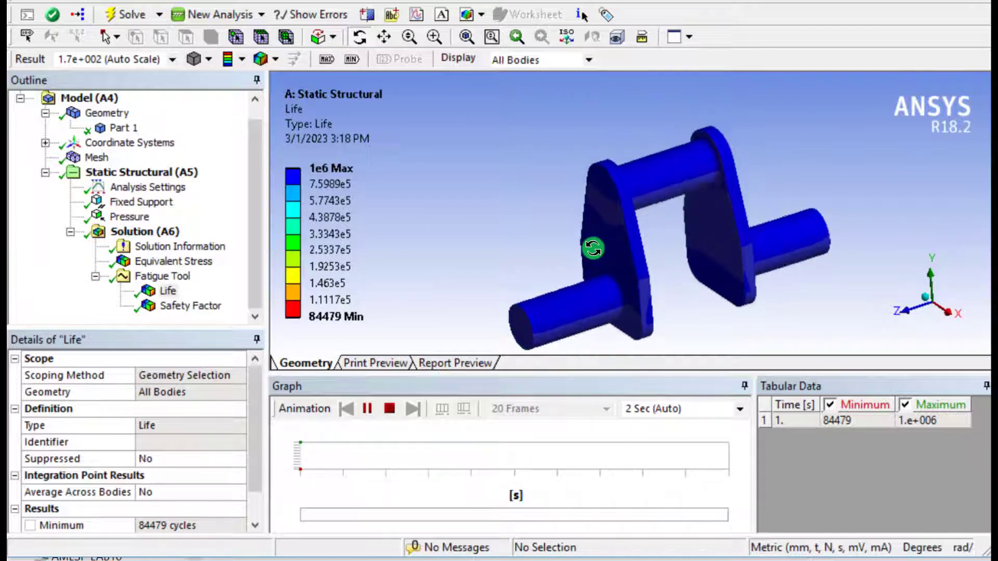
# Step: Display the Safety Factor result and examine its contour distribution across the crankshaft
pyautogui.click(182, 306)
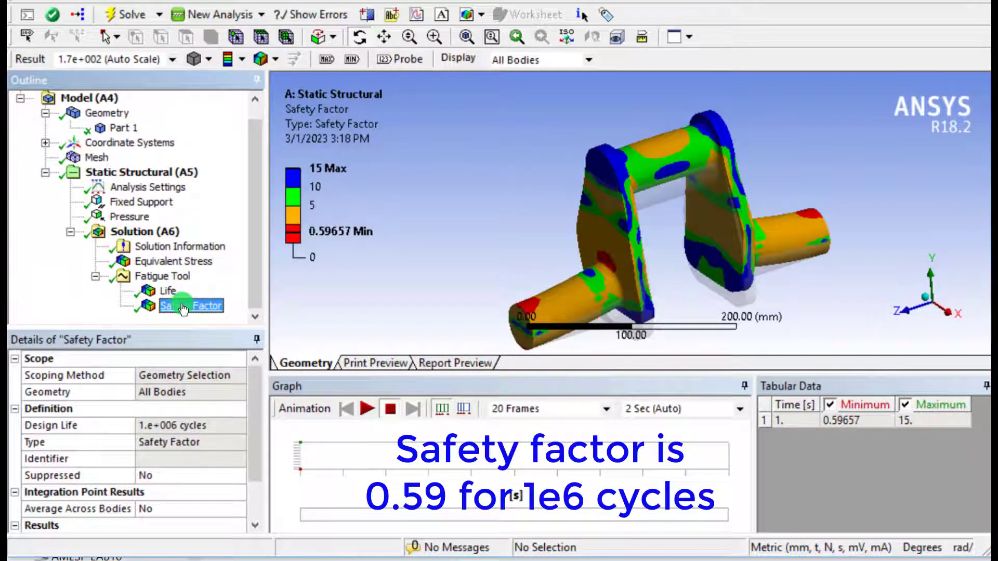
pyautogui.moveTo(494, 268); pyautogui.dragTo(516, 266)
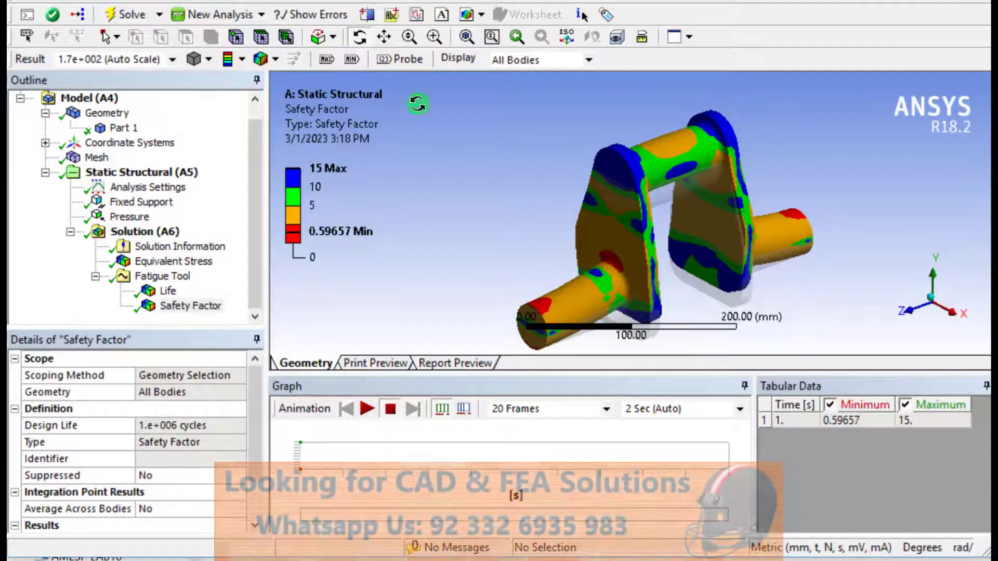
pyautogui.click(385, 36)
pyautogui.moveTo(599, 209); pyautogui.dragTo(609, 198)
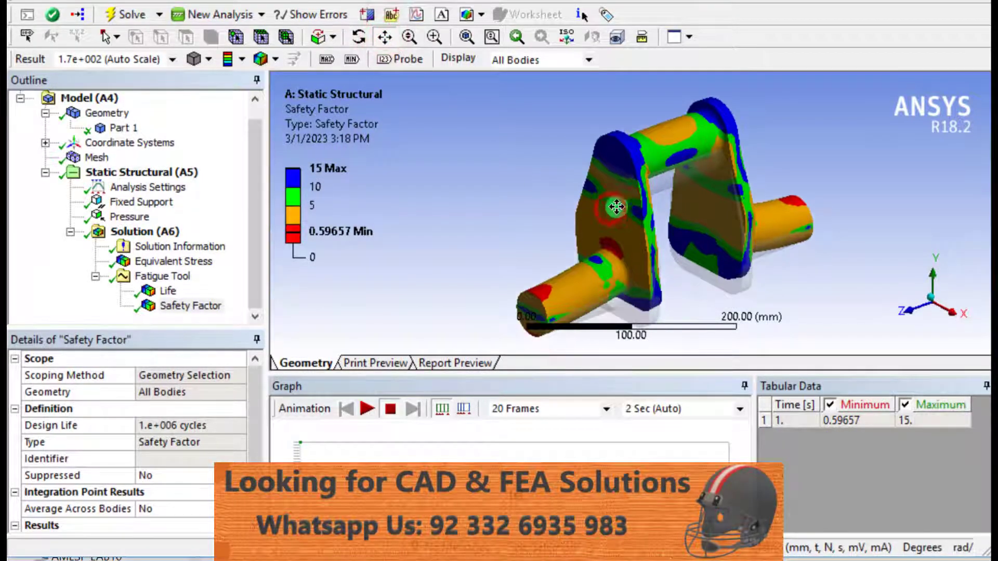
pyautogui.scroll(1, 621, 210)
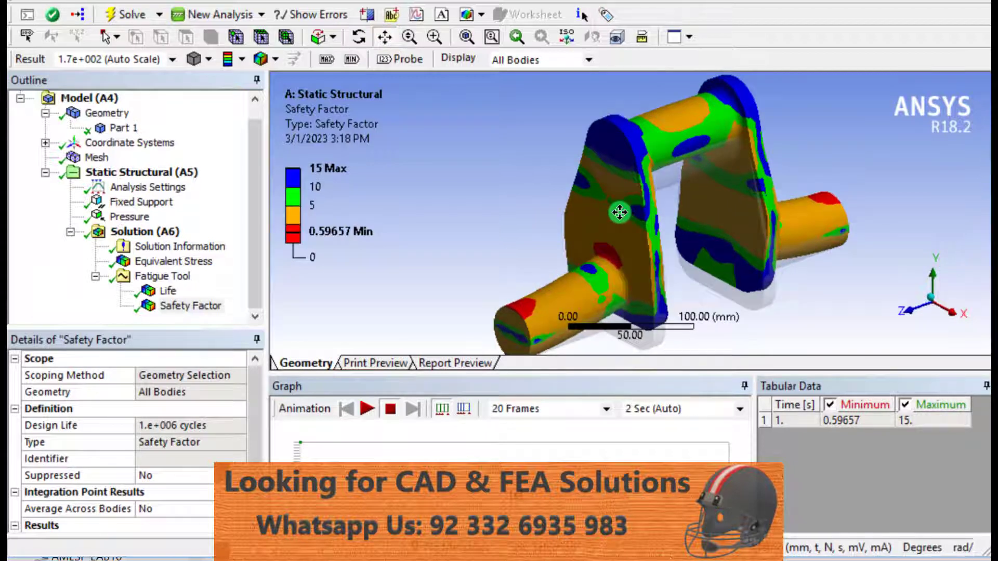